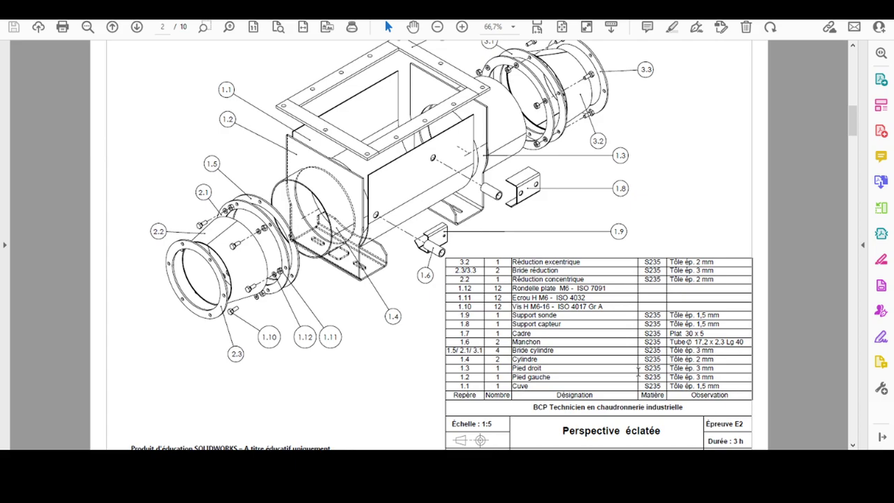
Scroll the PDF down to page 6 showing the Bride cylindre and Bride réduction drawings.
scroll(510, 331, down, 10)
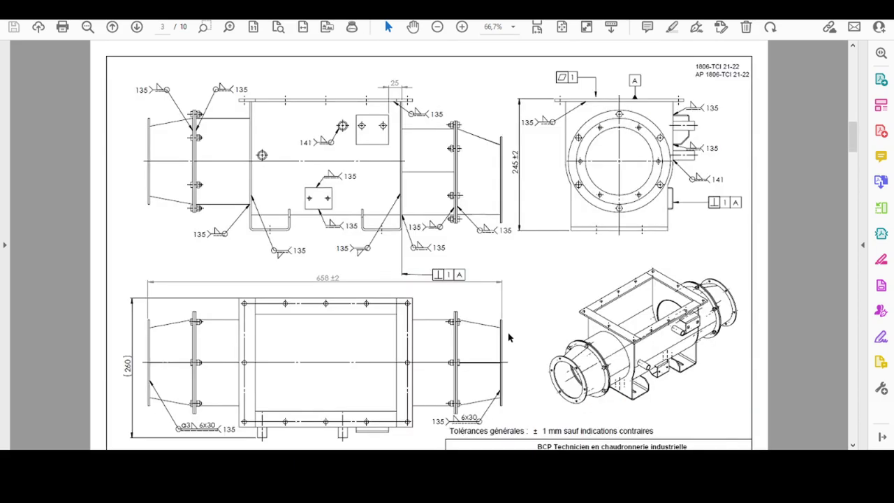
scroll(510, 331, down, 3)
scroll(510, 328, down, 10)
scroll(508, 332, down, 10)
scroll(506, 338, down, 5)
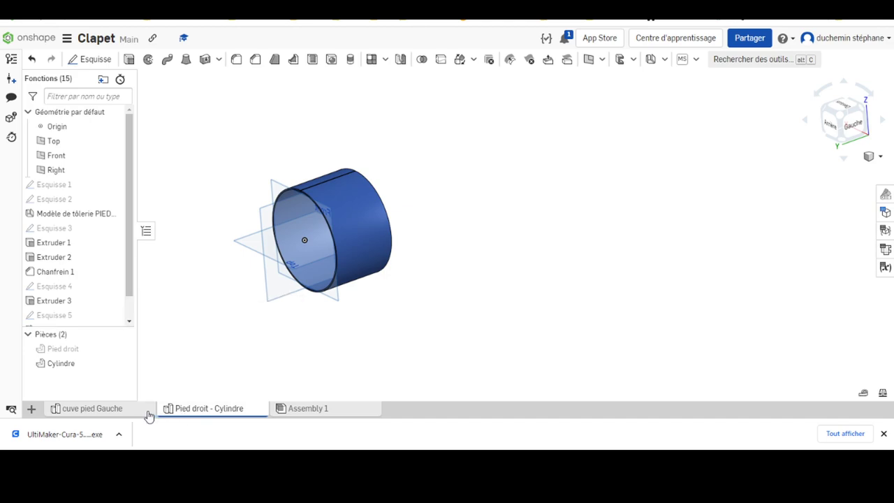
Toggle Pied droit back on, then hide Cylindre and Pied droit so only the reference planes remain.
mouse_move(61, 363)
click(123, 348)
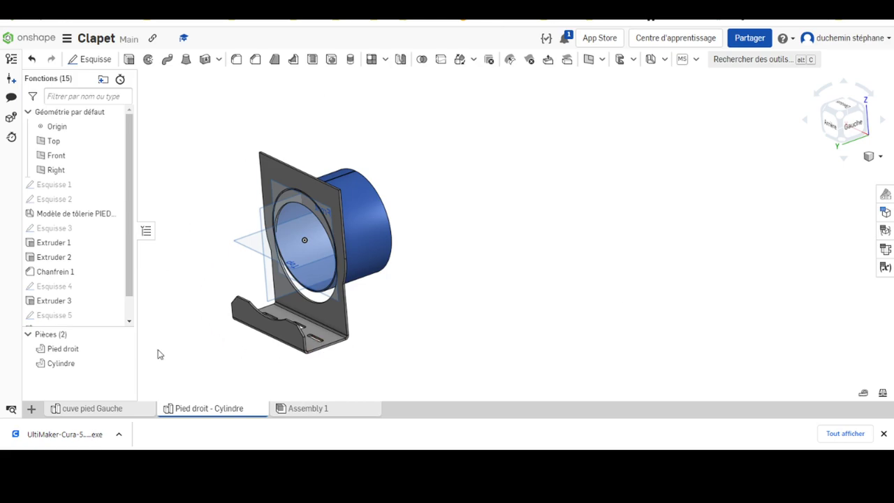
middle_drag(328, 230, 433, 202)
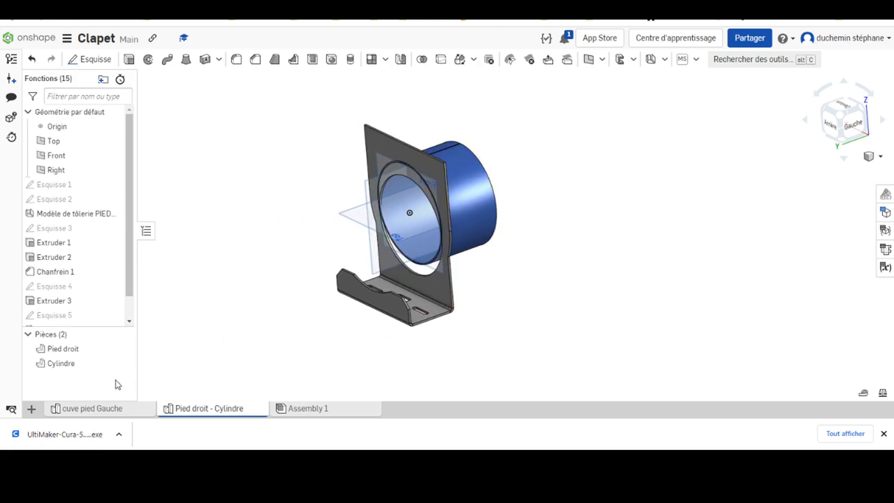
click(120, 362)
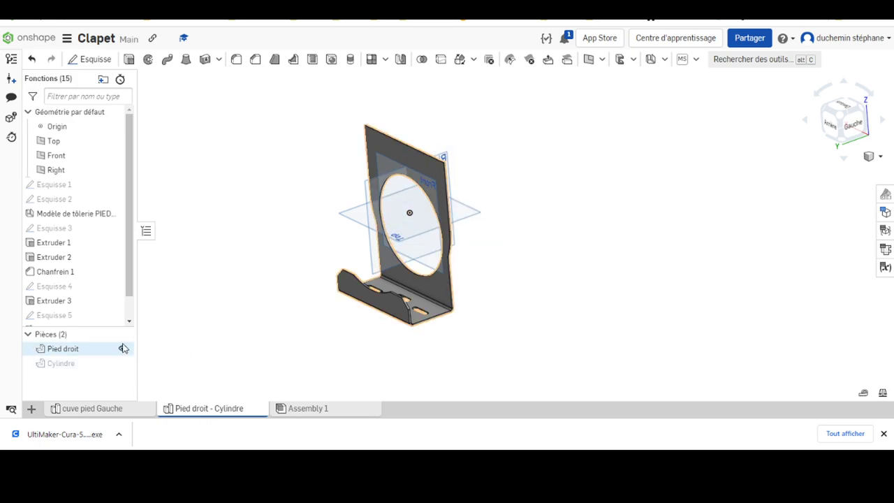
click(122, 349)
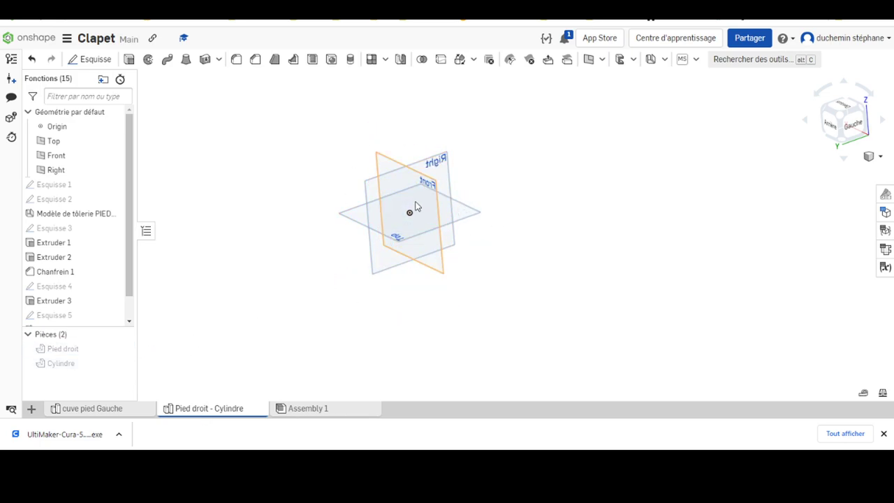
Start a new sketch on the Front plane and view it face-on.
mouse_move(525, 189)
right_down()
mouse_move(443, 223)
mouse_move(480, 217)
right_up()
click(399, 173)
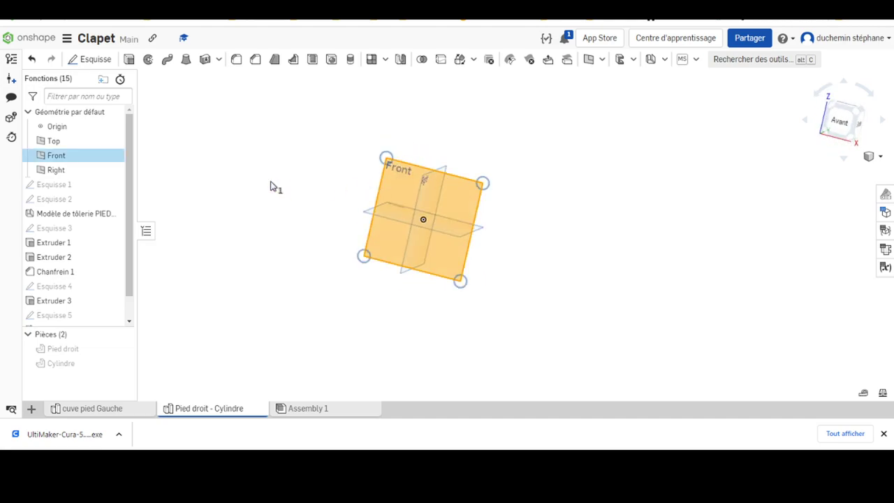
click(87, 58)
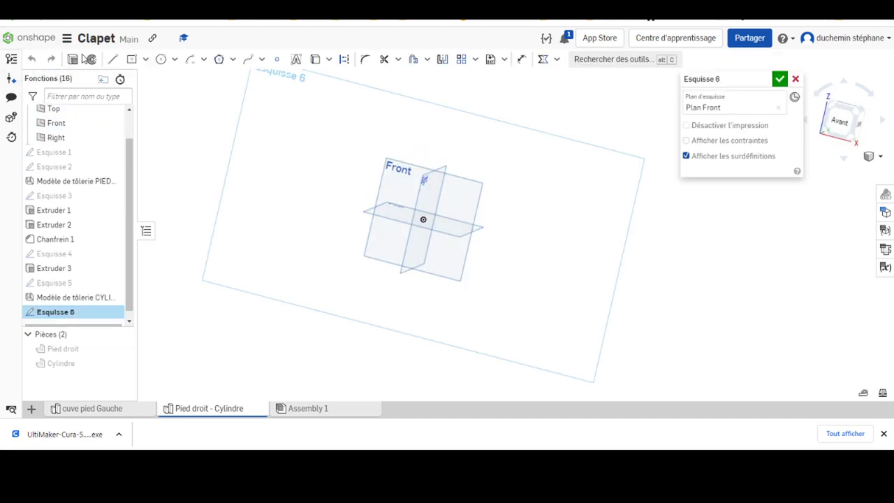
right_click(273, 137)
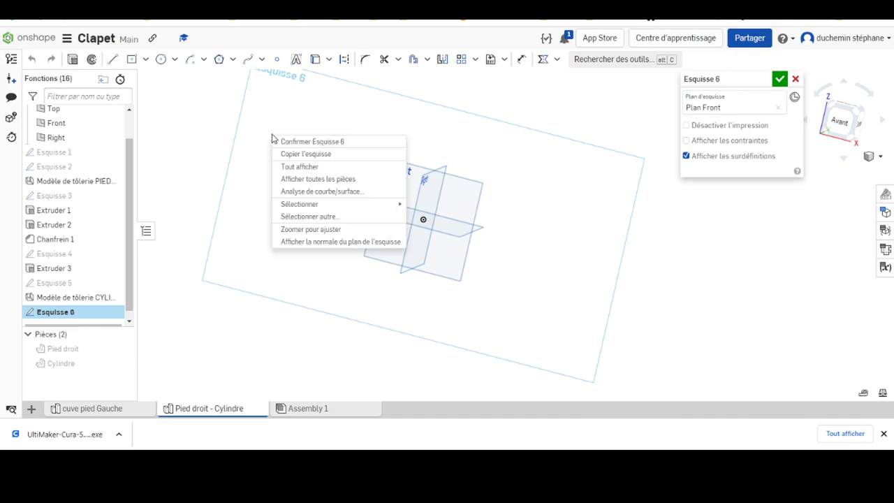
click(309, 242)
Draw two concentric circles centred on the origin and dimension the inner circle's diameter.
click(161, 60)
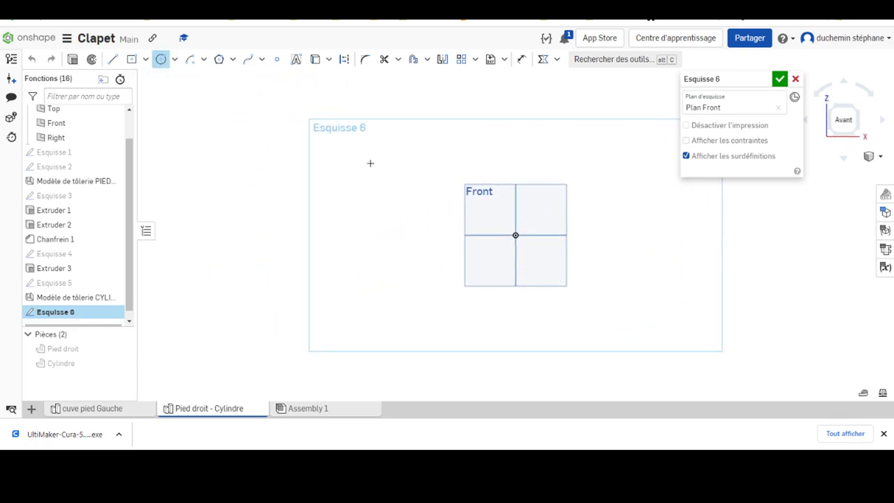
click(515, 235)
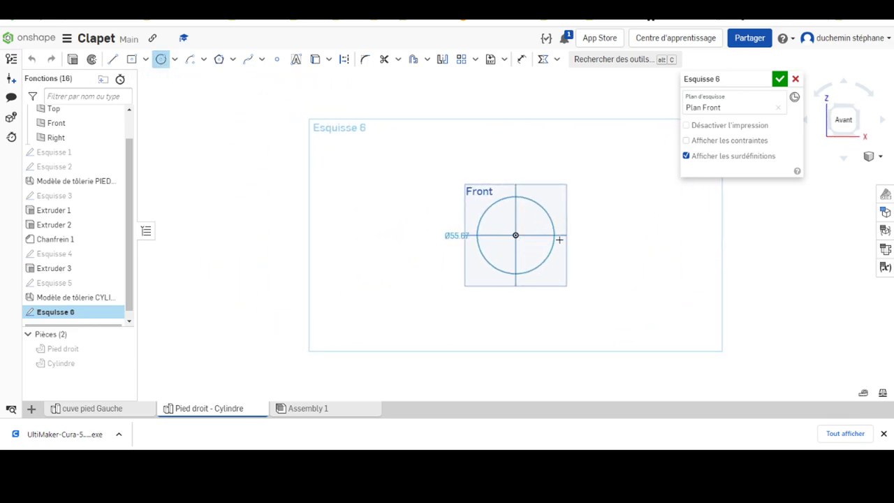
click(589, 260)
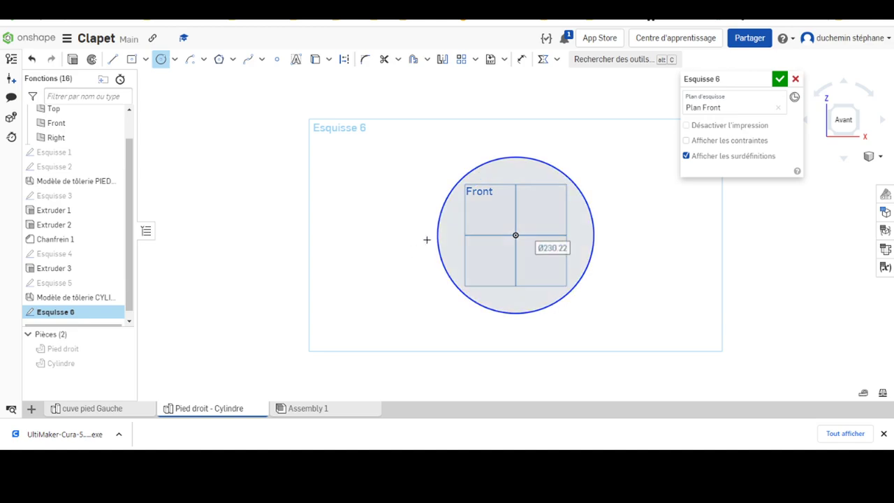
click(515, 235)
click(619, 292)
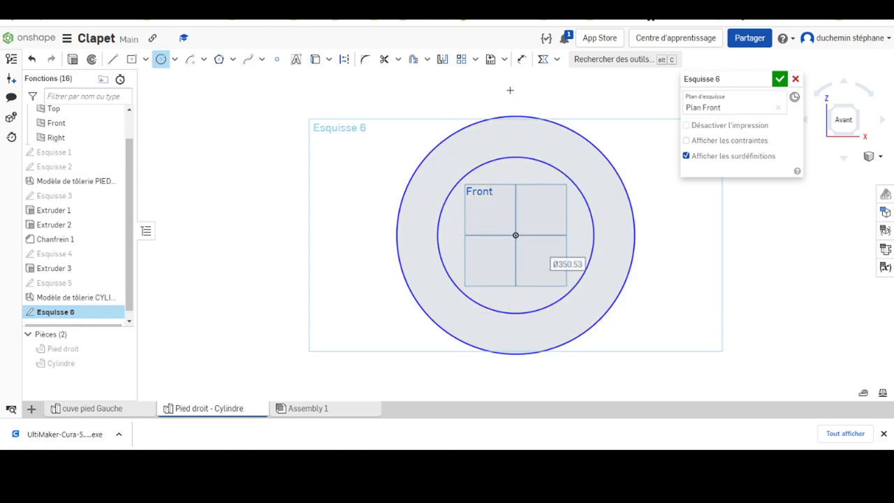
click(522, 60)
click(548, 163)
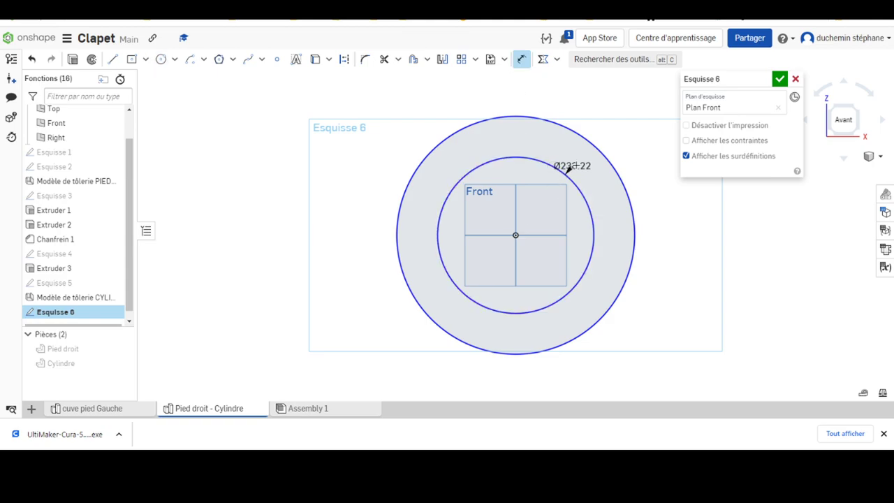
click(585, 166)
text(156)
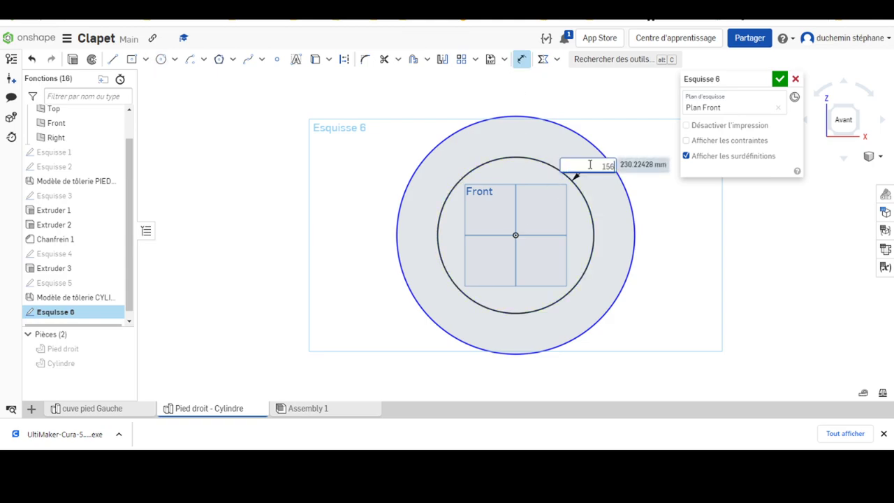
Confirm the inner circle at Ø156, check the drawing, then dimension the outer circle Ø190.
key(Return)
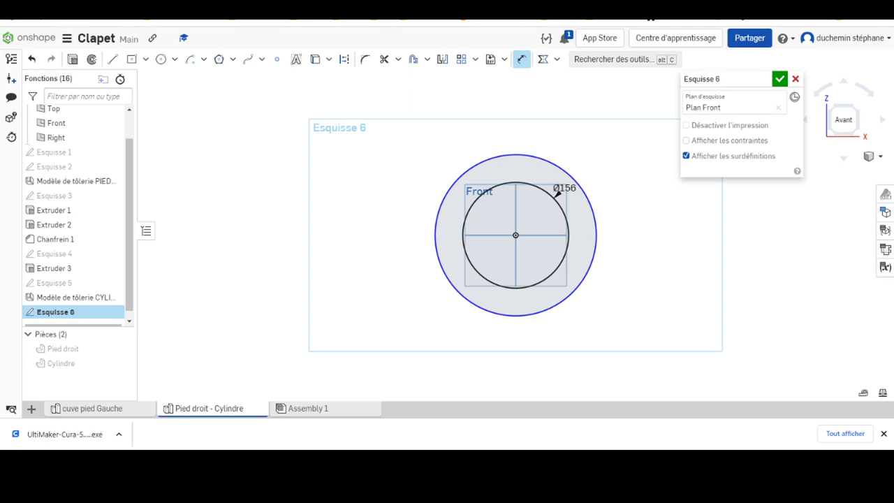
key(alt+Tab)
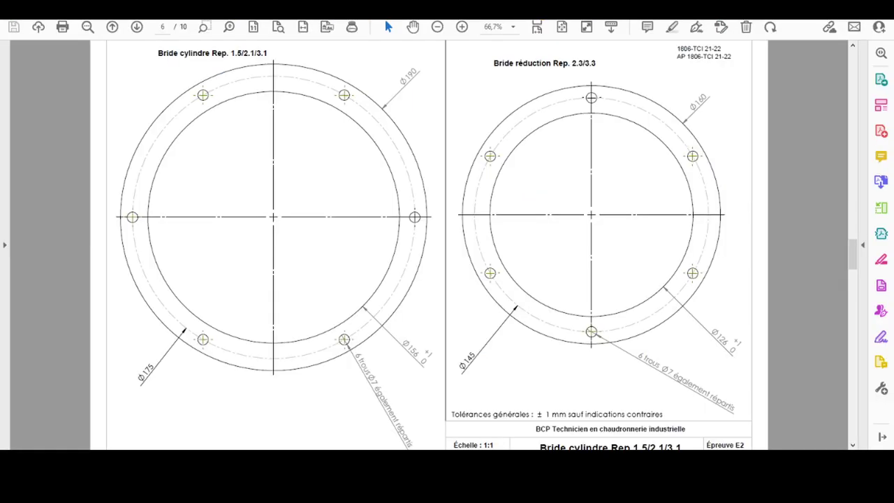
key(alt+Tab)
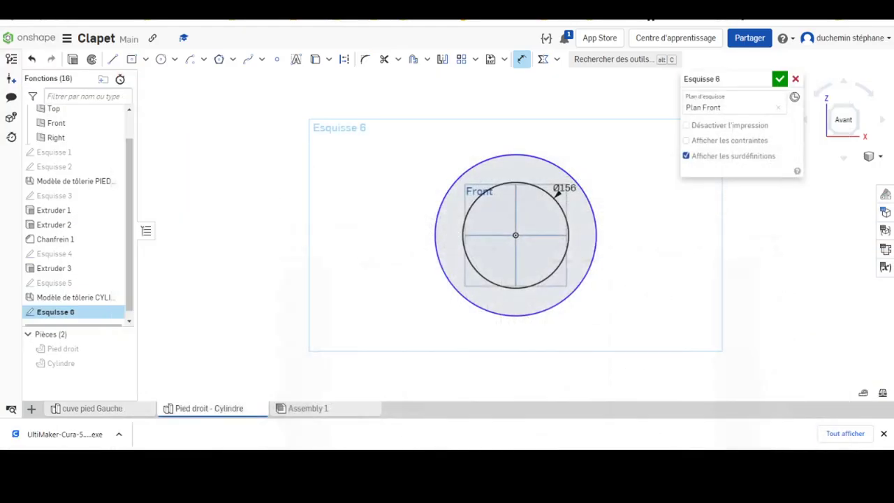
click(567, 173)
click(589, 143)
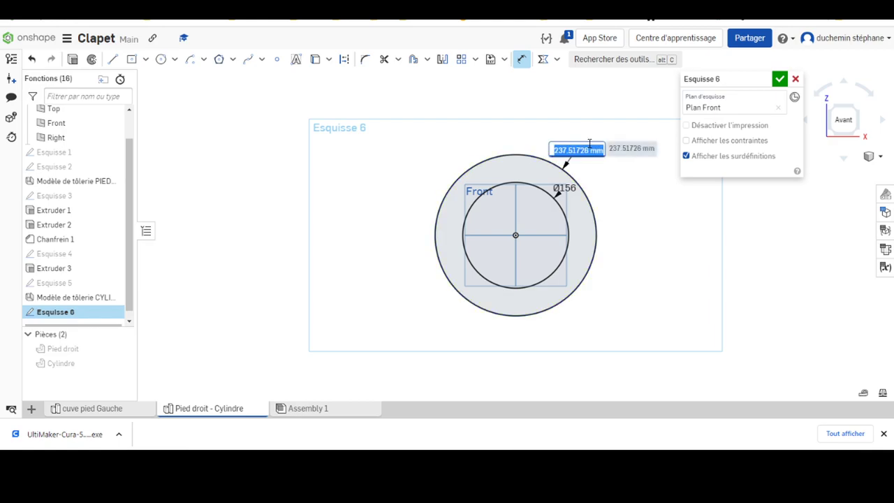
text(190)
key(Return)
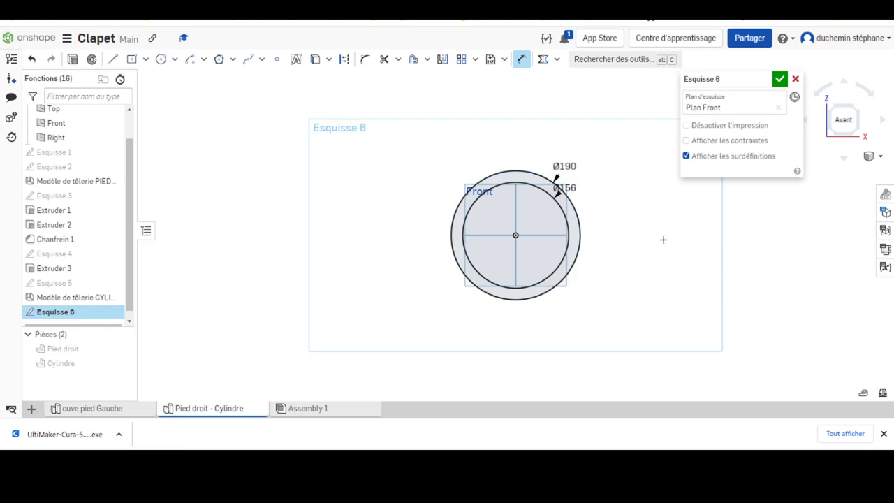
scroll(614, 244, up, 3)
scroll(562, 243, up, 3)
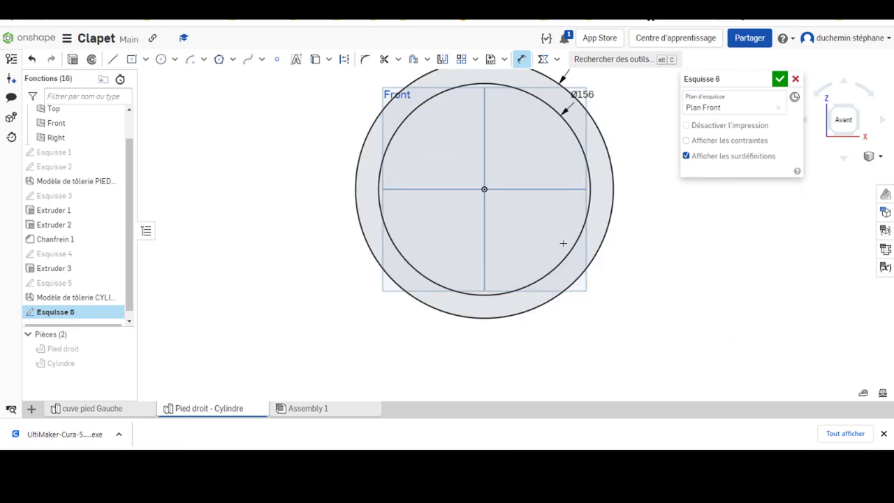
scroll(607, 126, down, 3)
middle_drag(606, 127, 509, 144)
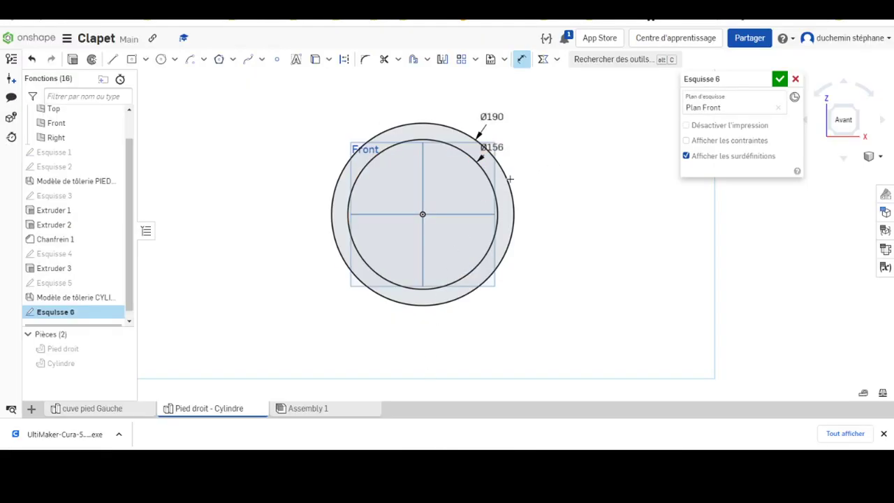
scroll(510, 209, down, 3)
scroll(509, 209, up, 4)
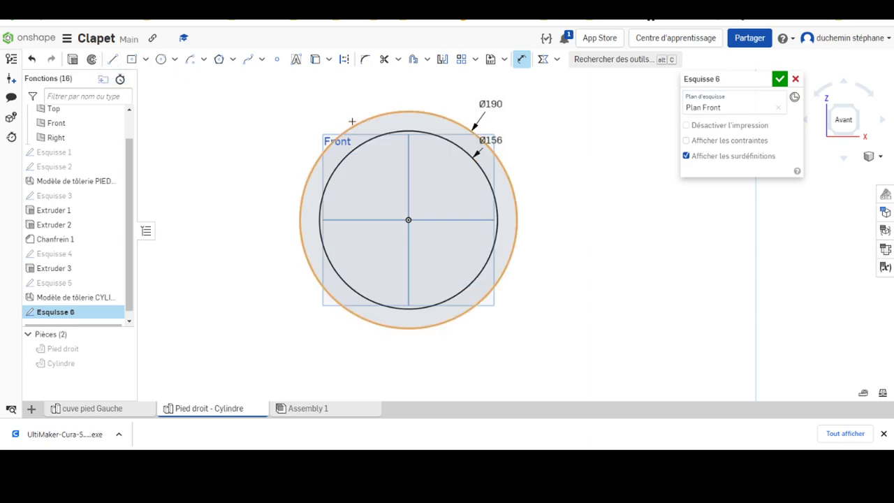
Draw a construction circle at the origin and dimension it to Ø175.
click(162, 61)
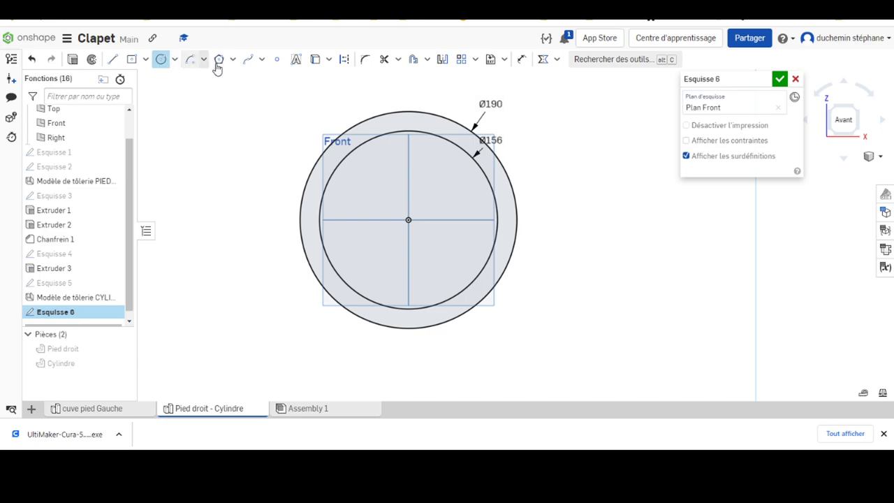
click(343, 61)
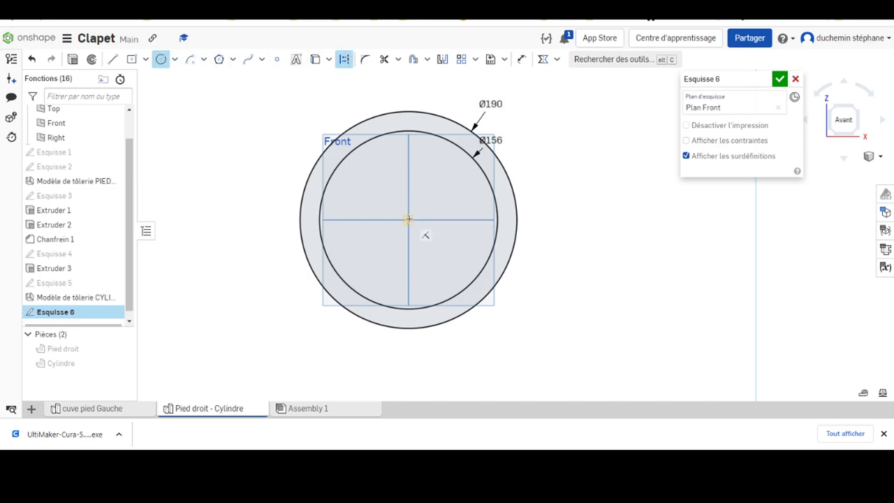
click(408, 219)
click(315, 191)
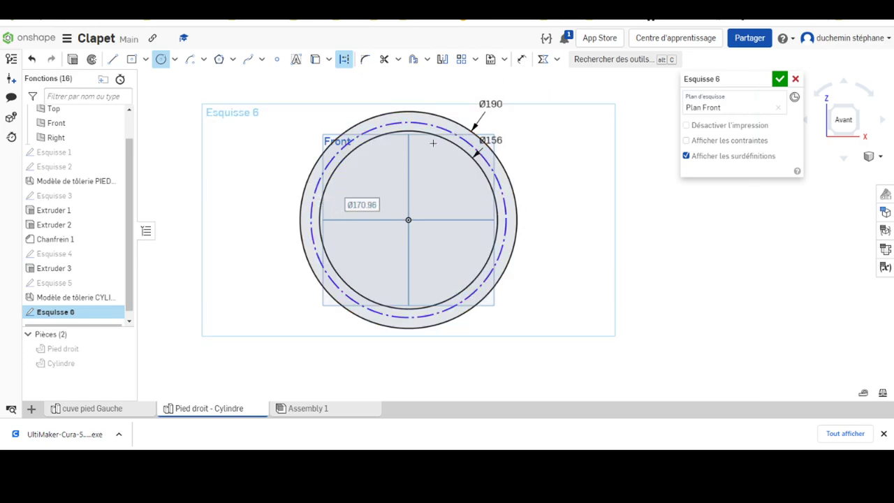
click(522, 59)
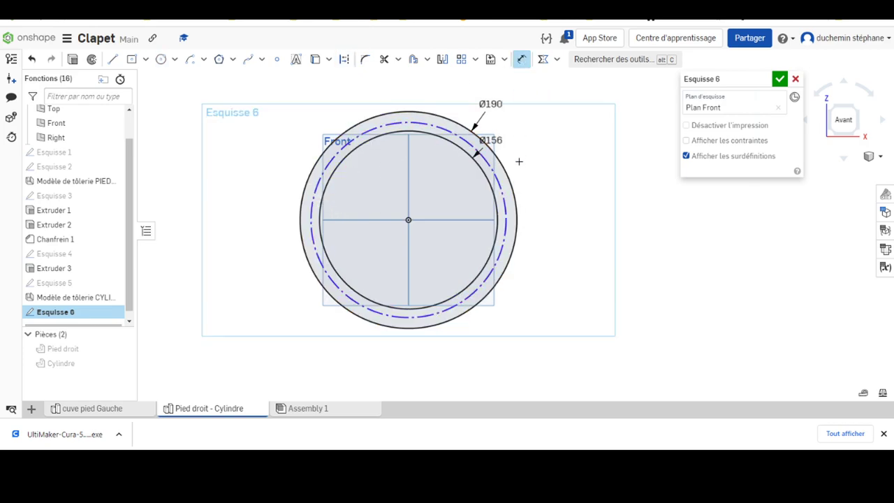
click(505, 194)
click(547, 175)
text(175)
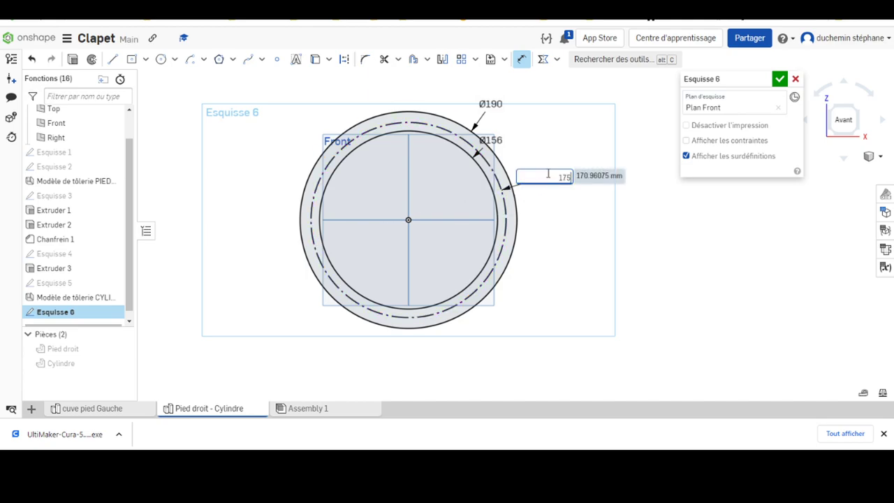
key(Return)
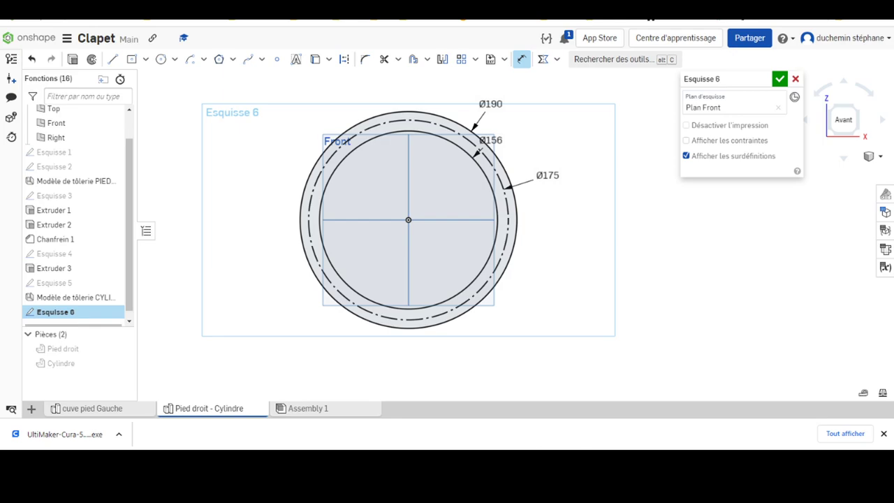
key(alt+Tab)
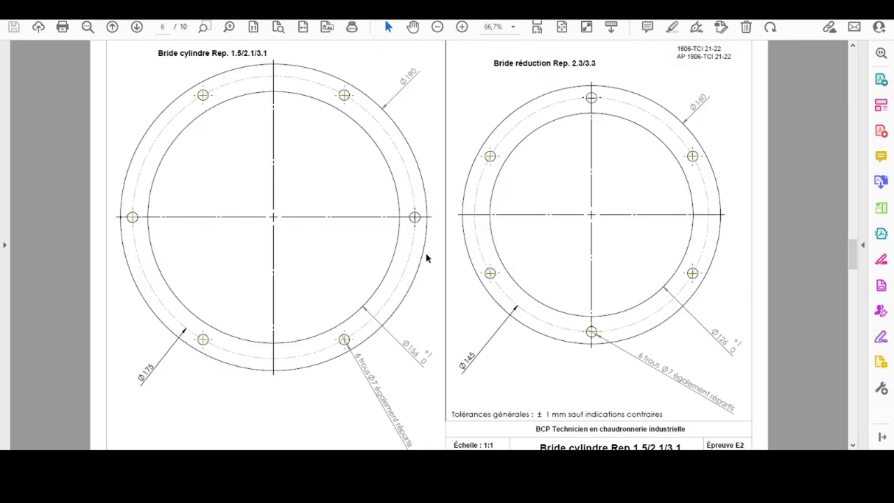
key(alt+Tab)
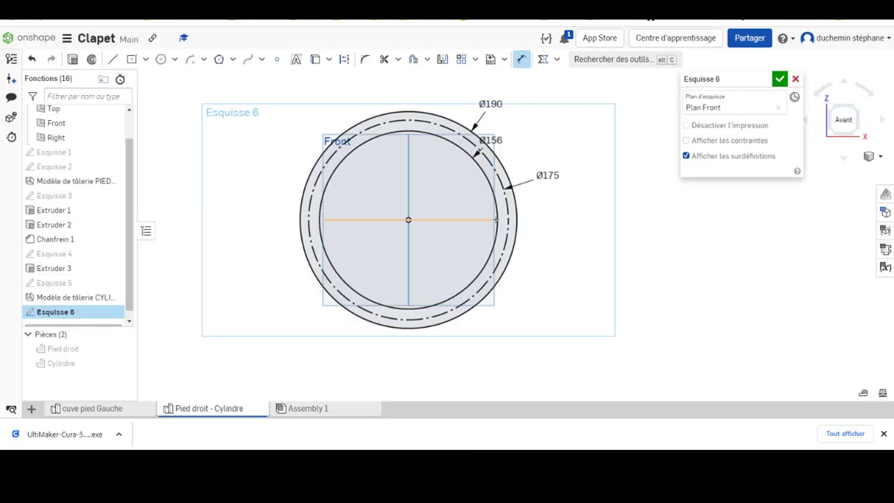
Draw a small circle centred on the right of the Ø175 circle and dimension it Ø7.
scroll(573, 190, up, 2)
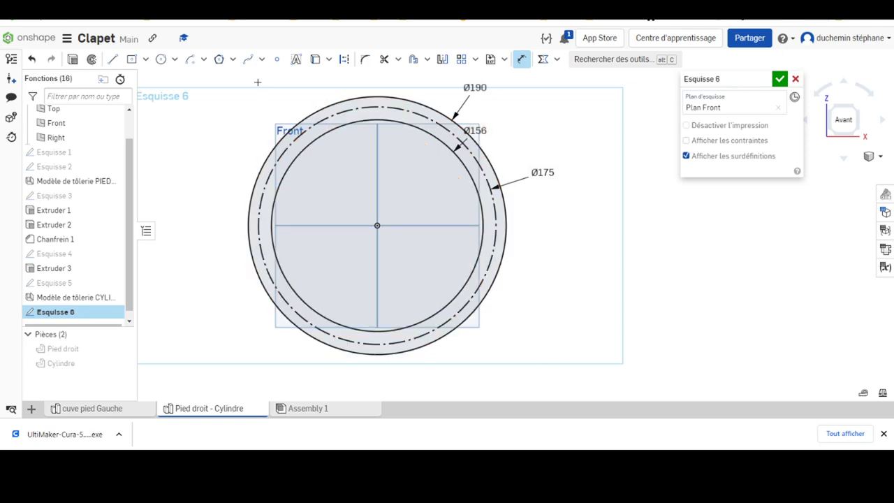
click(161, 59)
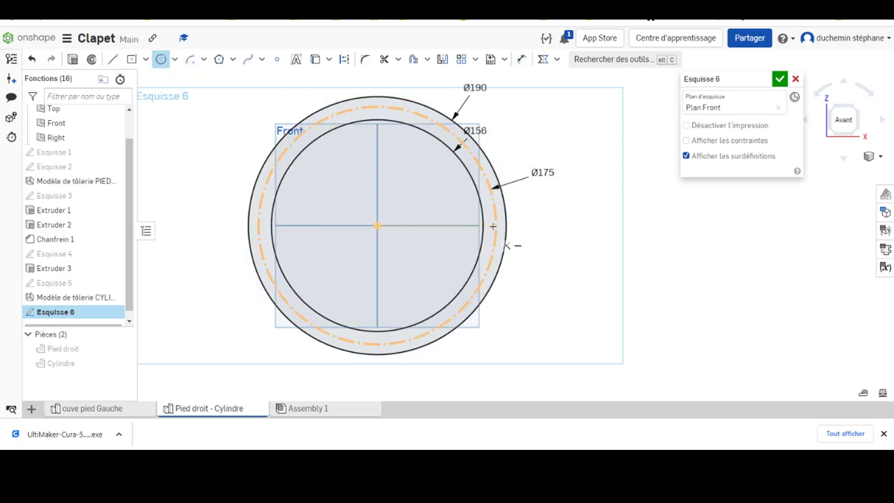
click(376, 226)
click(517, 234)
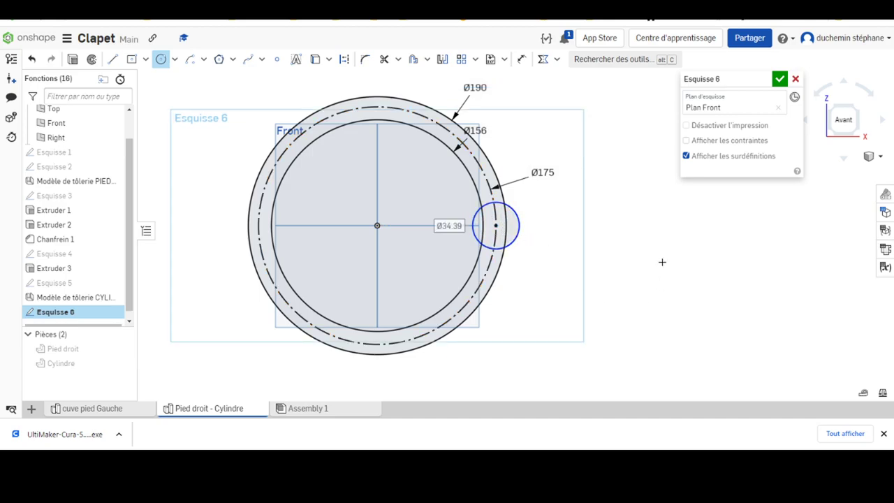
click(521, 59)
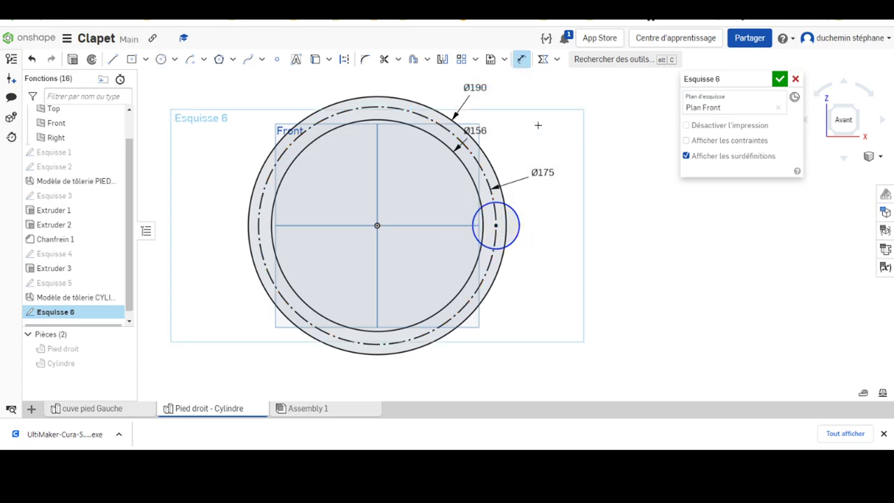
click(514, 208)
click(562, 210)
text(7)
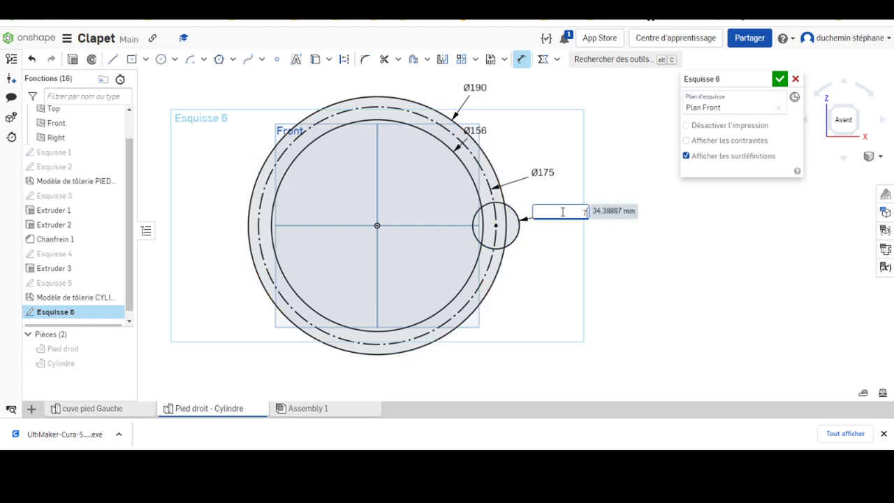
key(Return)
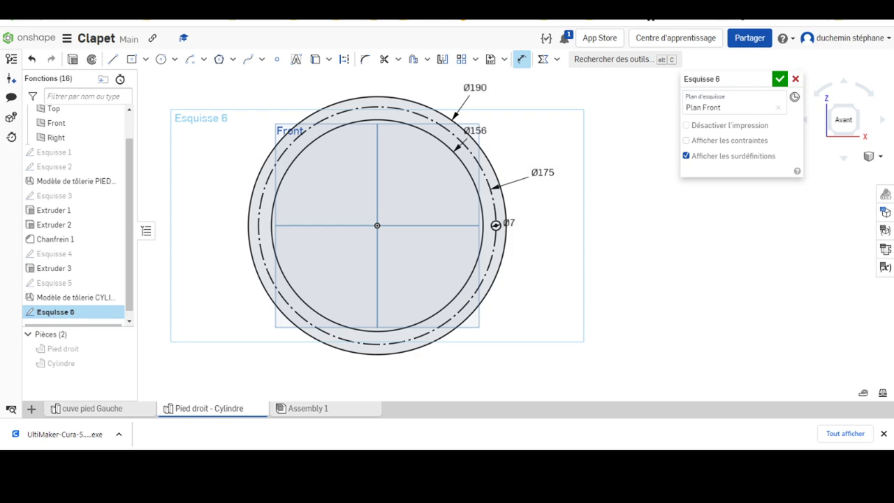
Start a circular pattern and select the Ø7 hole as the geometry to repeat.
click(475, 61)
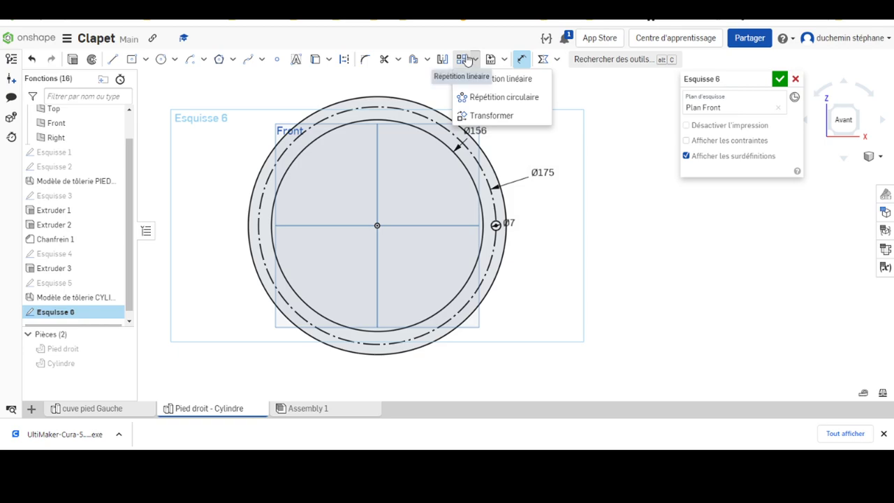
click(472, 97)
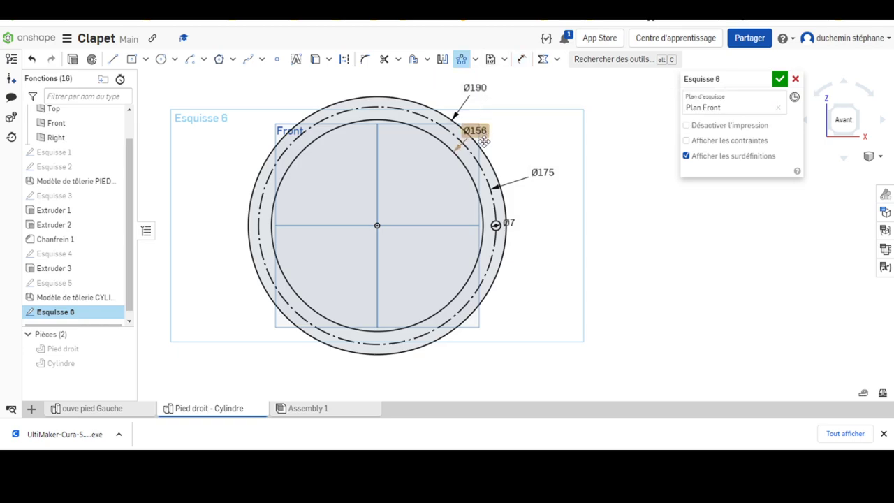
scroll(489, 261, down, 2)
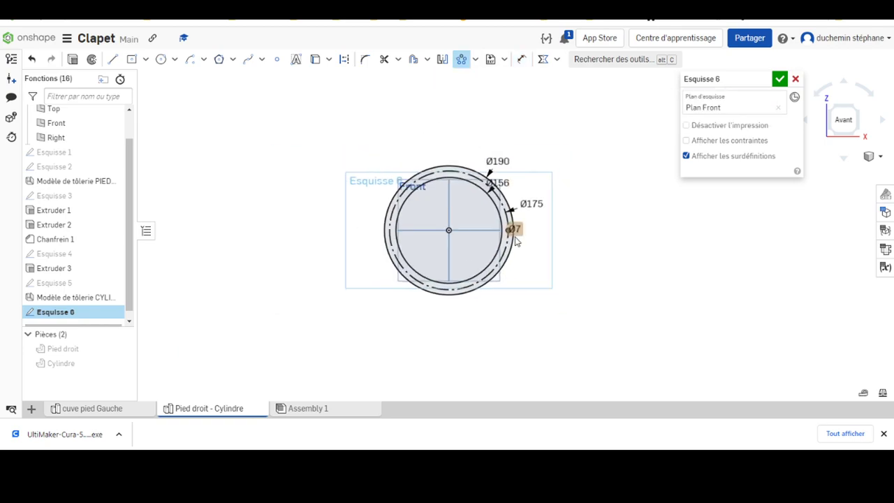
scroll(514, 230, up, 3)
scroll(494, 230, up, 3)
scroll(545, 241, up, 1)
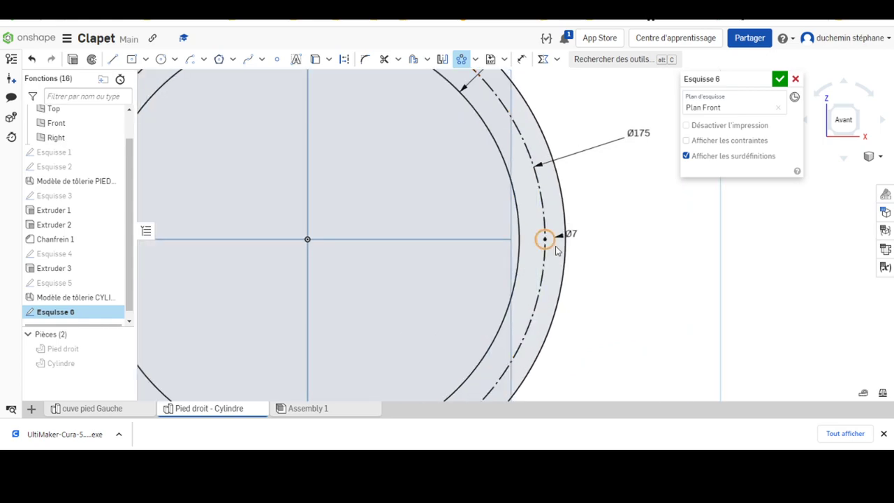
click(545, 240)
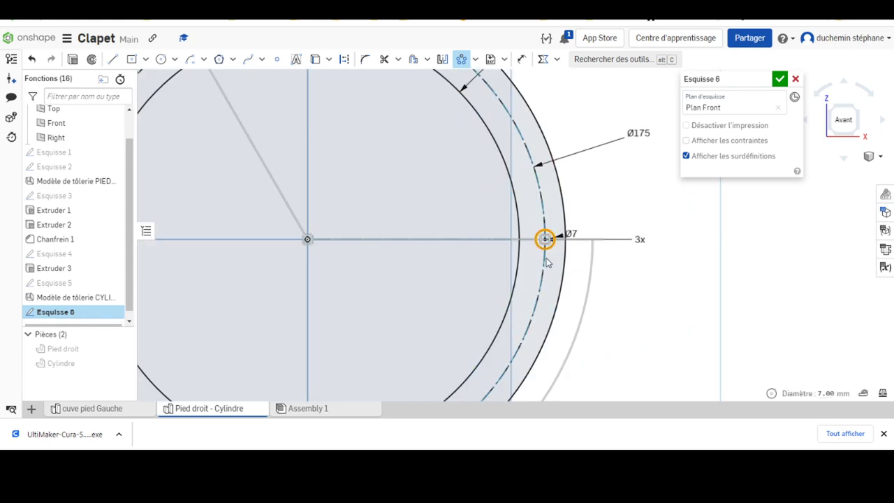
Set the circular pattern to 6 copies around the ring and accept it.
scroll(545, 248, down, 1)
scroll(544, 248, down, 2)
scroll(553, 234, down, 2)
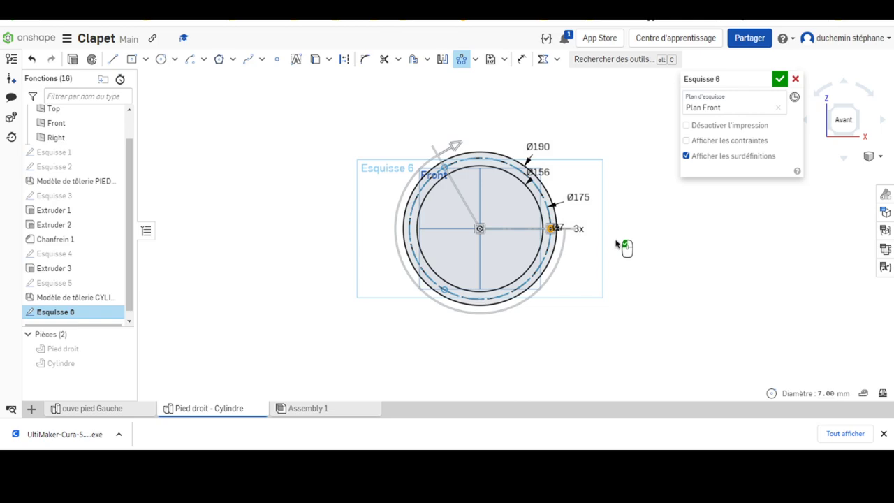
scroll(614, 241, up, 3)
drag(569, 258, 561, 258)
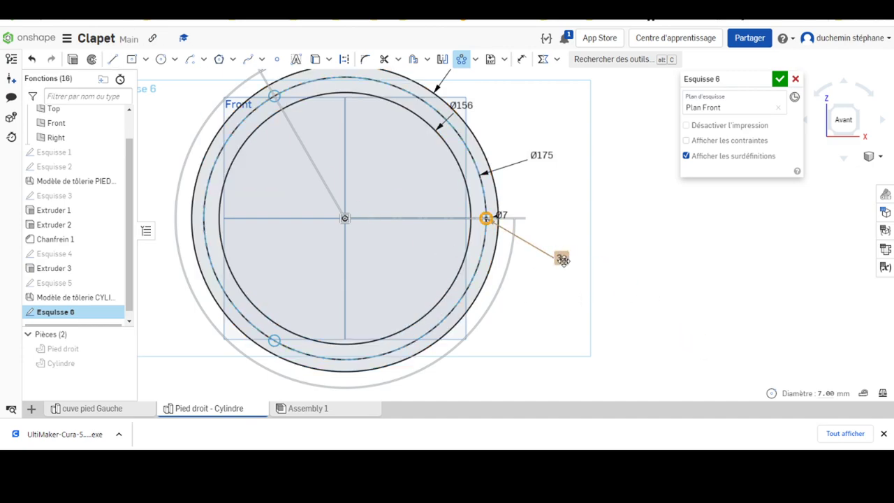
double_click(562, 258)
text(6)
key(Return)
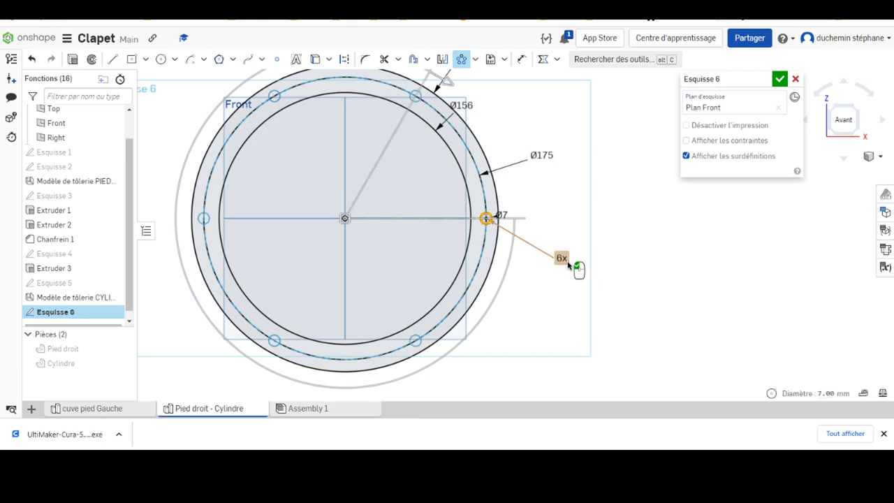
click(563, 194)
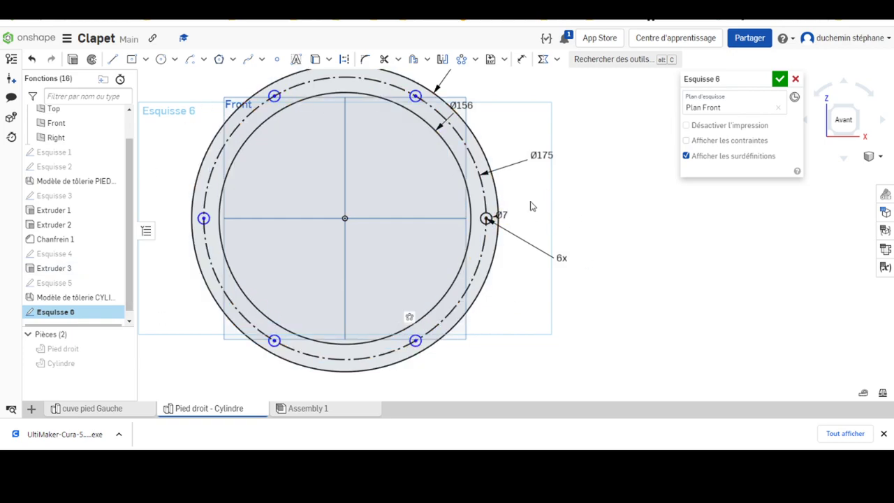
scroll(531, 204, down, 3)
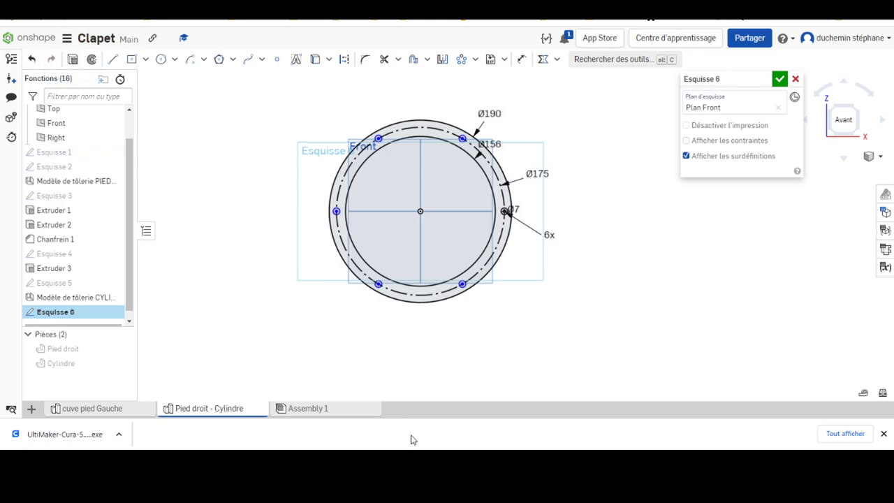
Close the flange sketch and start an extrusion of it.
click(73, 60)
key(shift+e)
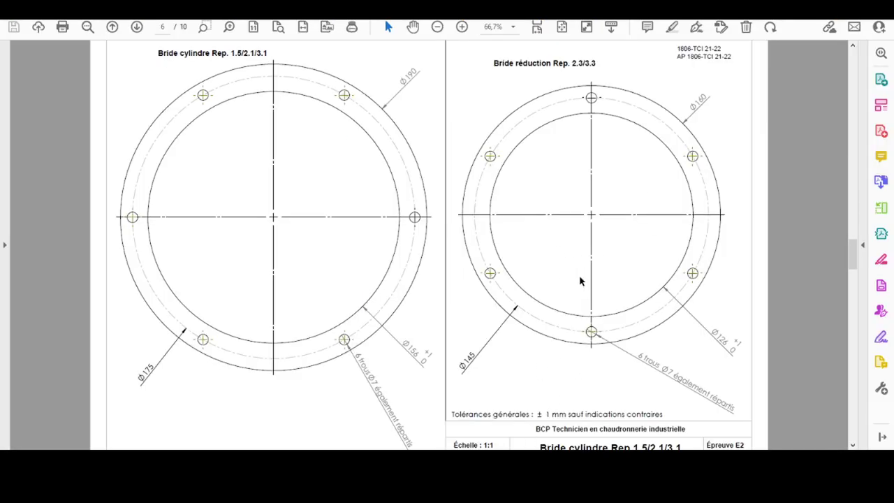
Browse the PDF drawings to the Perspective éclatée page with its parts list.
scroll(565, 245, up, 5)
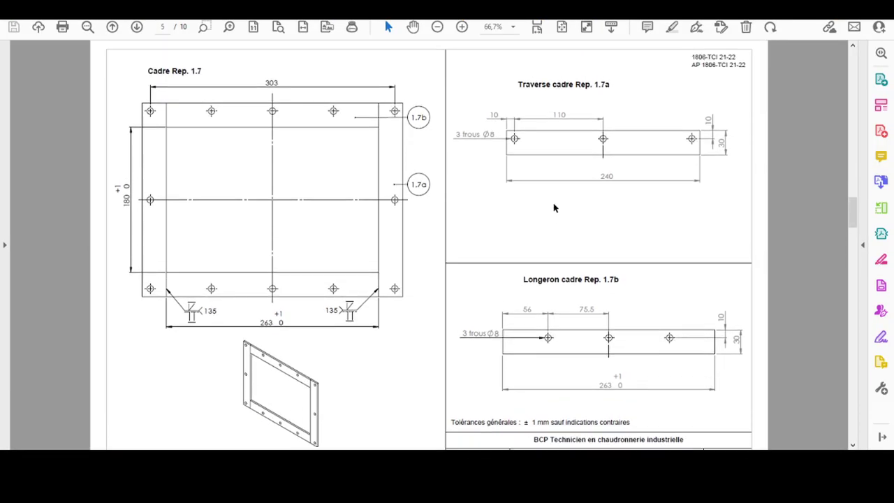
key(ctrl+0)
drag(852, 211, 852, 139)
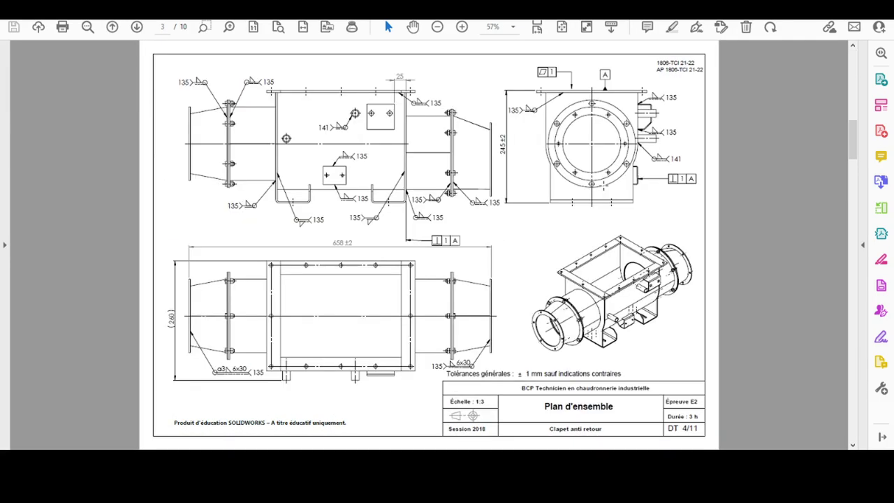
scroll(604, 185, up, 2)
scroll(604, 239, down, 1)
ctrl+scroll(624, 333, up, 2)
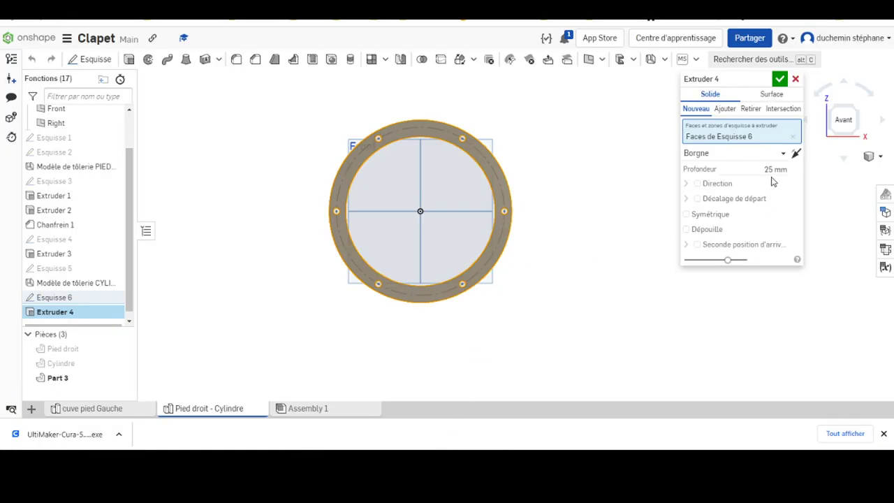
Change Extruder 4's depth to 3 mm and confirm the extrusion.
click(771, 172)
text(3)
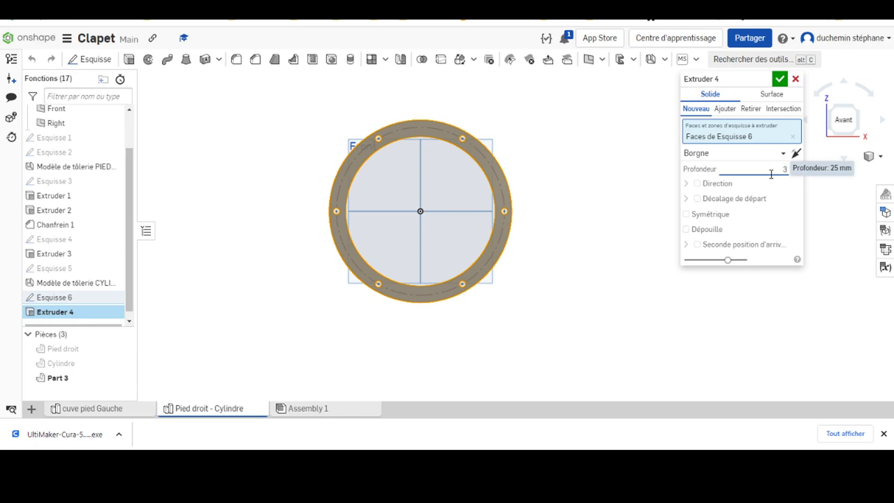
key(Return)
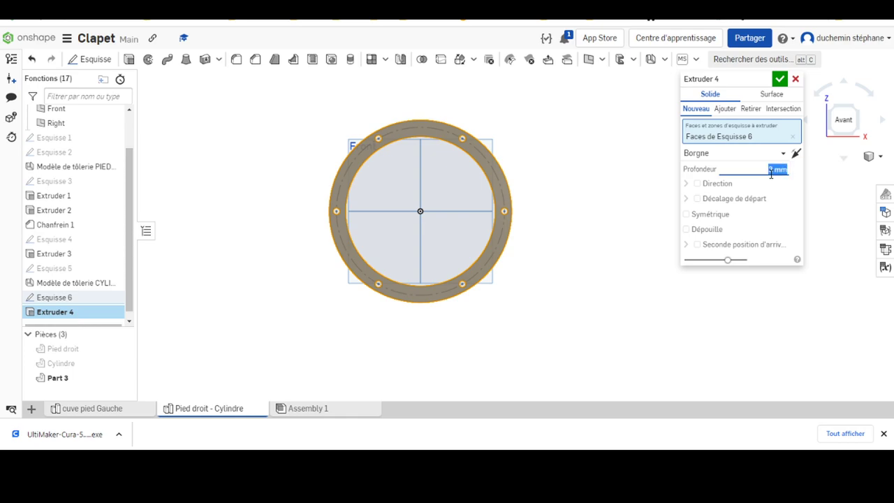
click(780, 80)
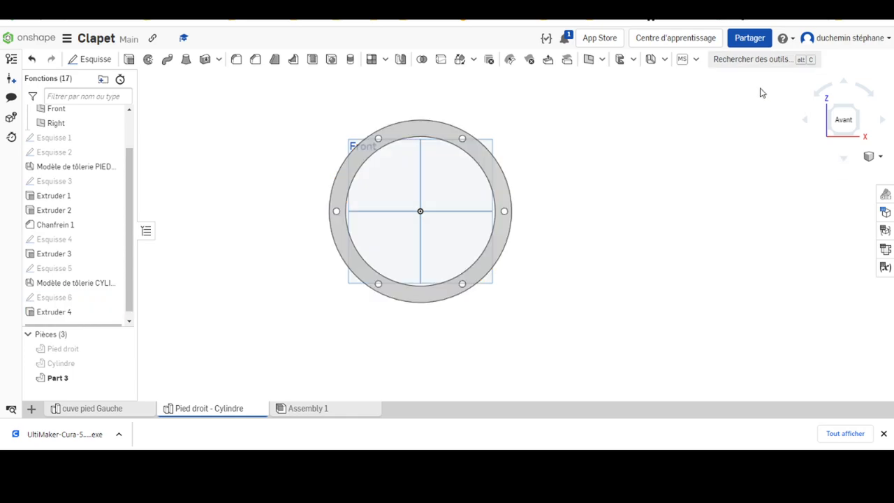
Rename Part 3 to 'Bride', then extend the part name to 'Bride cylindrique'.
right_click(57, 381)
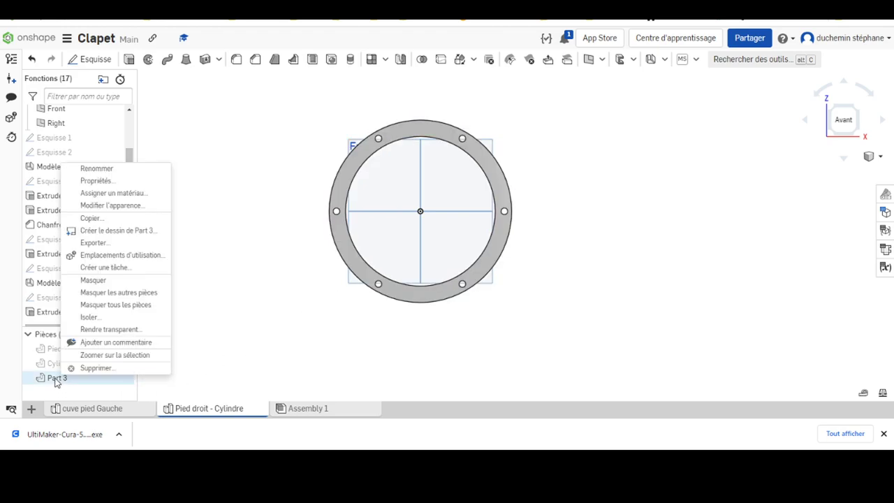
click(82, 169)
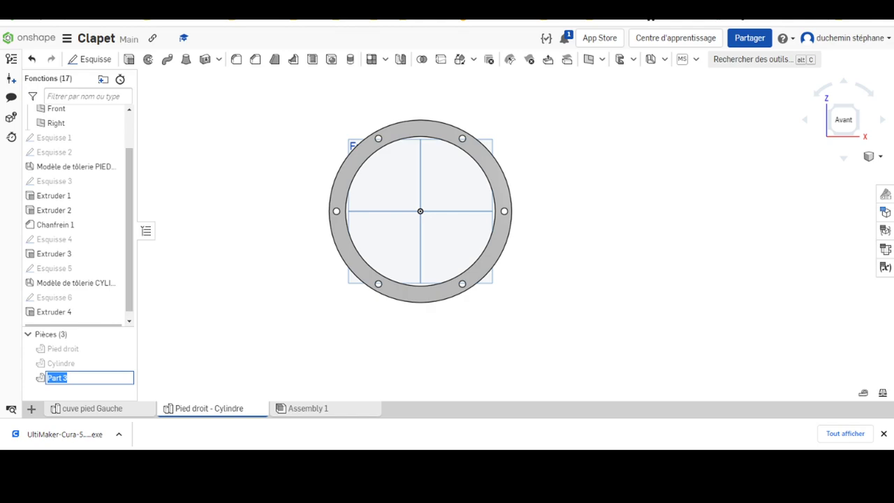
text(Bride)
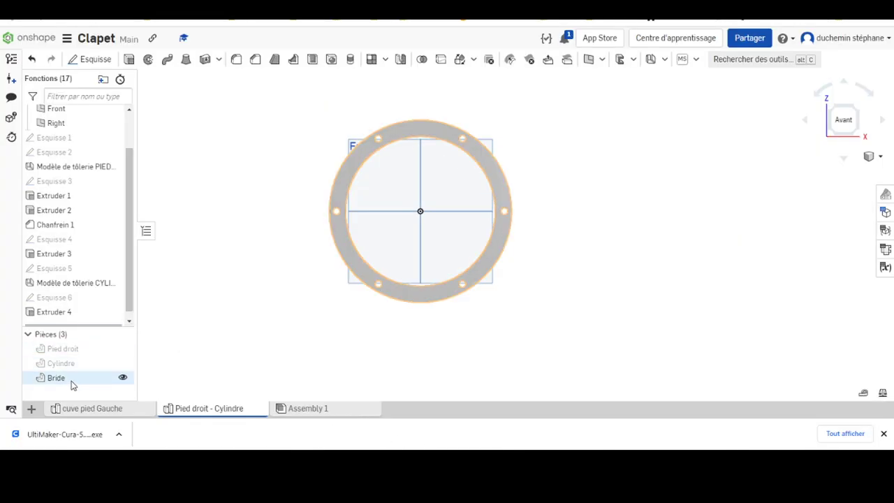
right_click(68, 387)
click(120, 173)
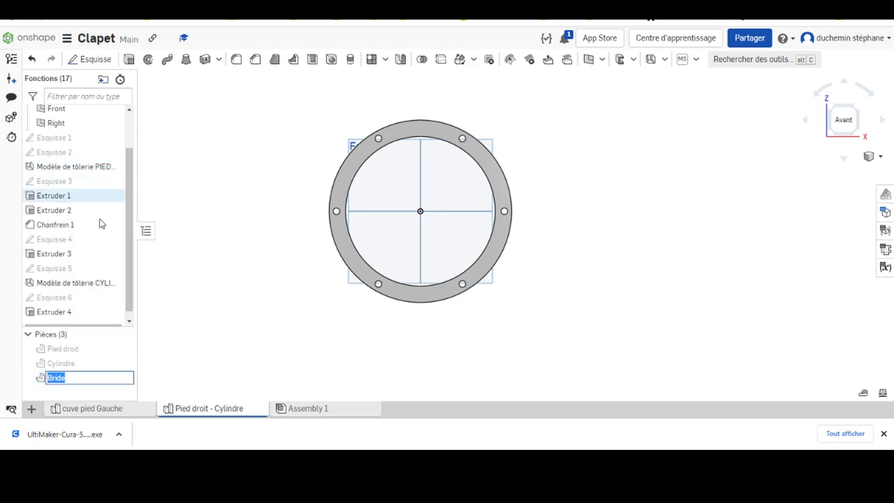
click(82, 377)
text(cylindrique)
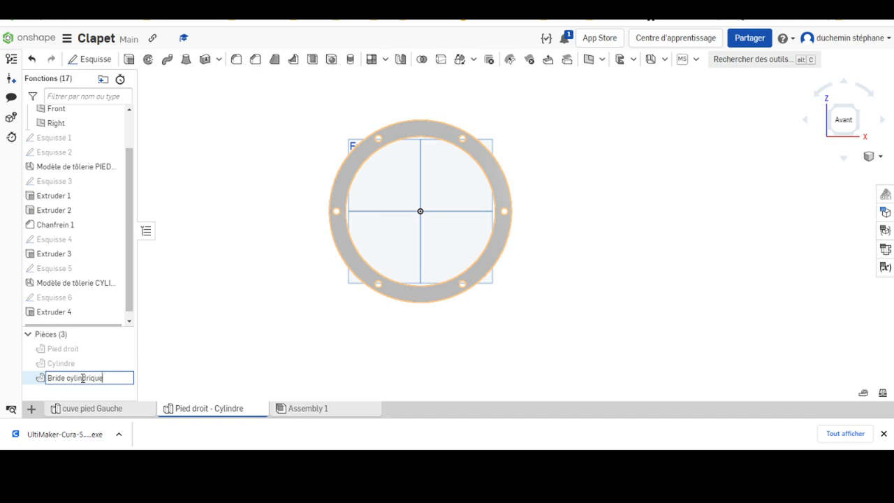
key(Return)
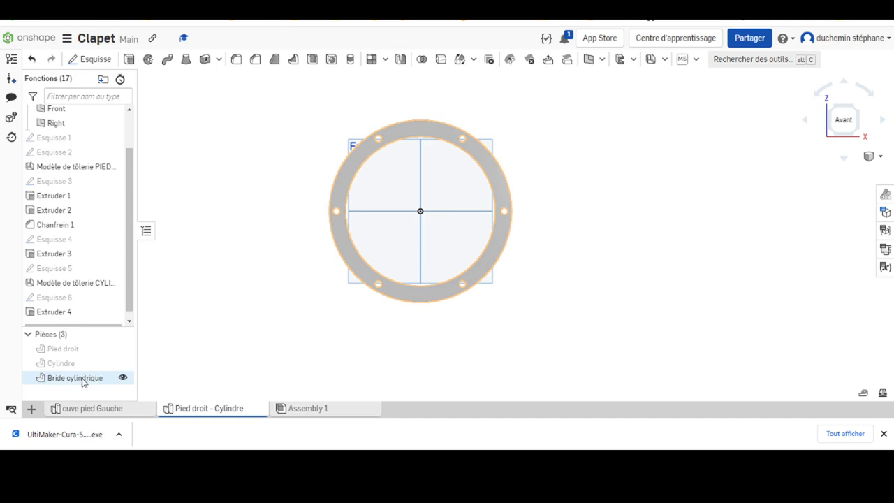
Append ' - Bride cylindrique' to the 'Pied droit - Cylindre' part studio tab name.
right_click(248, 412)
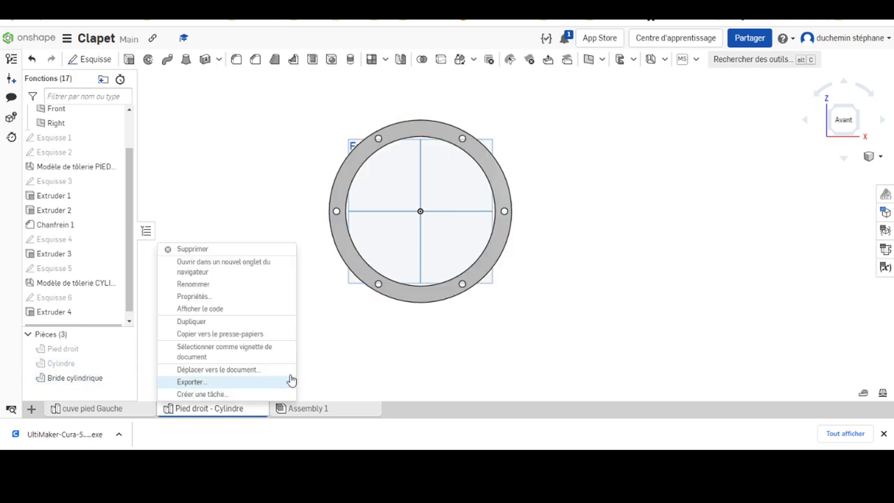
click(209, 286)
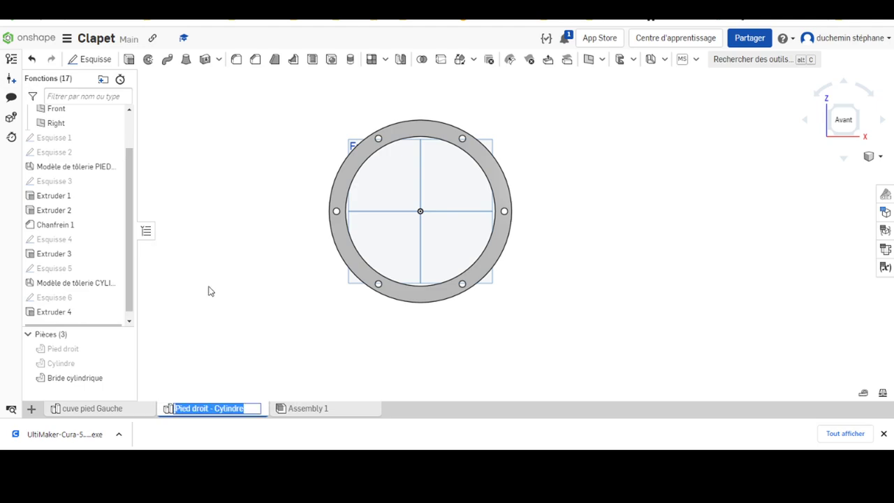
click(255, 408)
text(- Br)
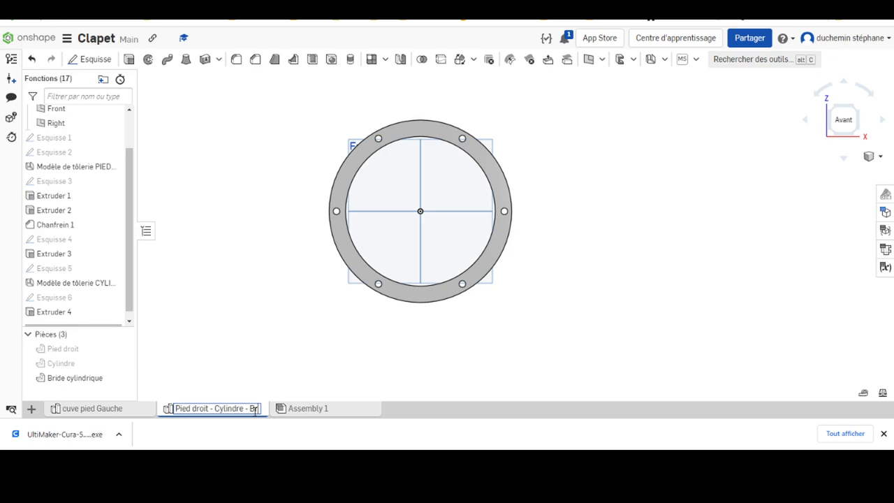
text(ide)
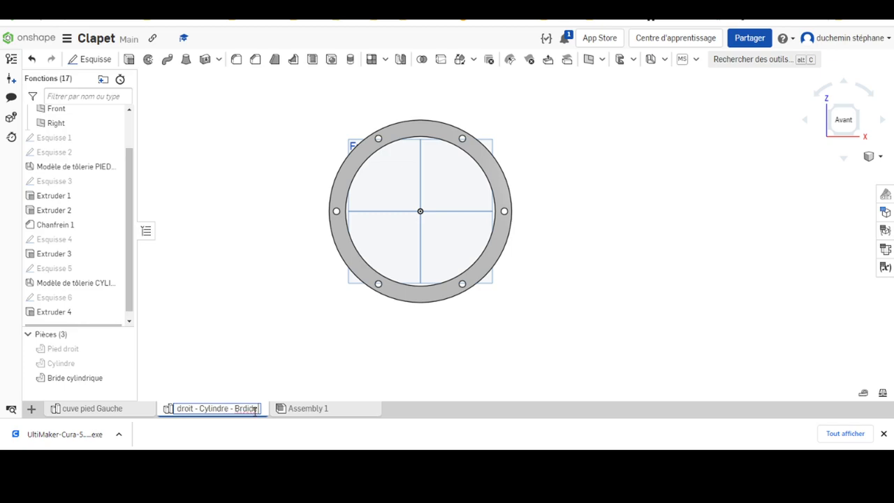
key(BackSpace)
key(BackSpace)
key(BackSpace)
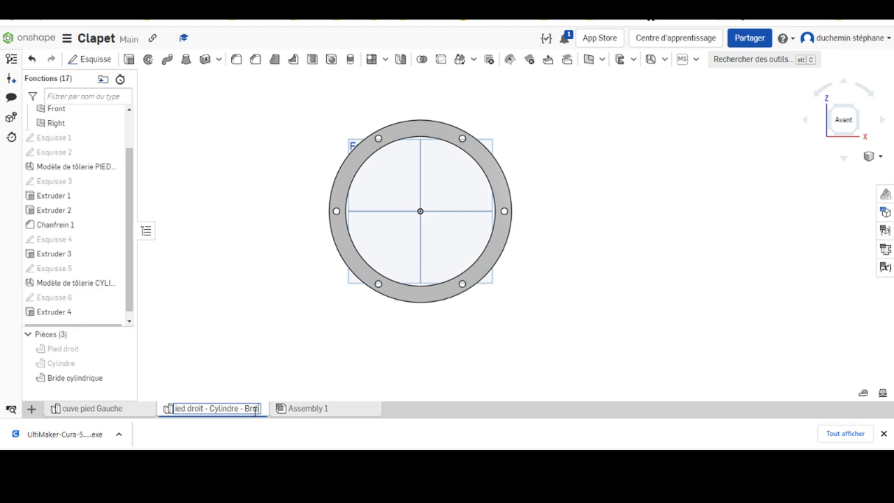
text(id)
text(e Cyl)
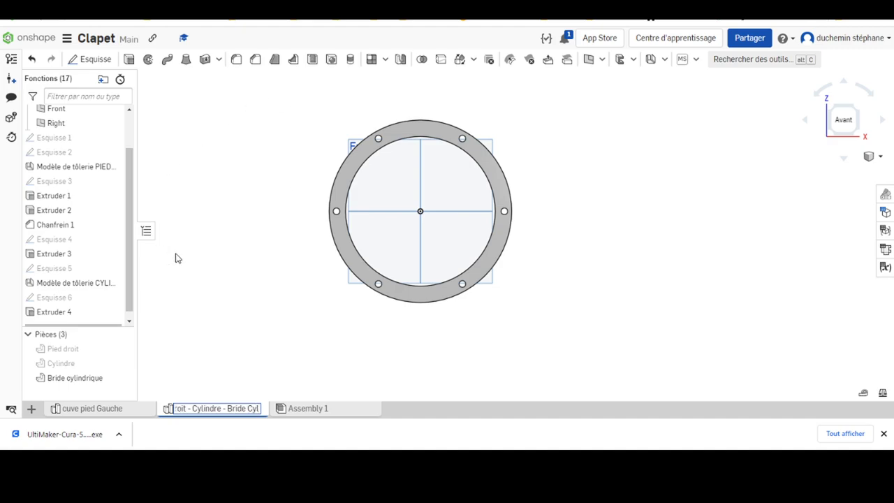
click(225, 303)
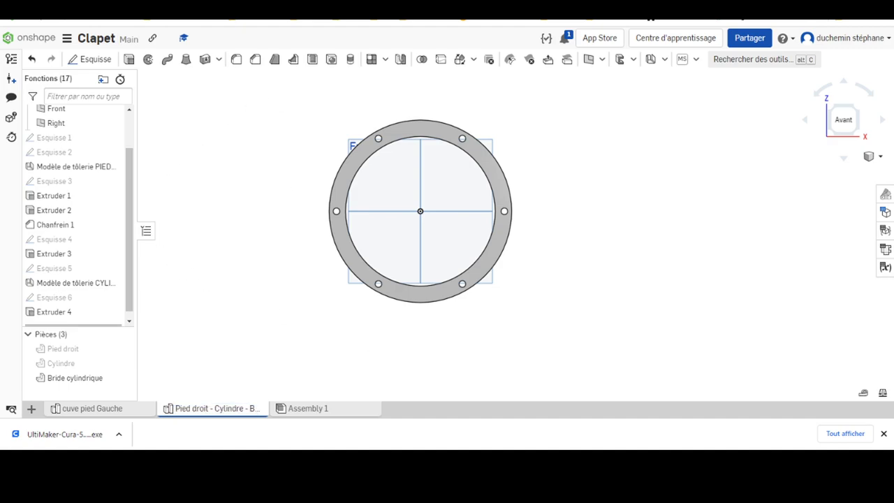